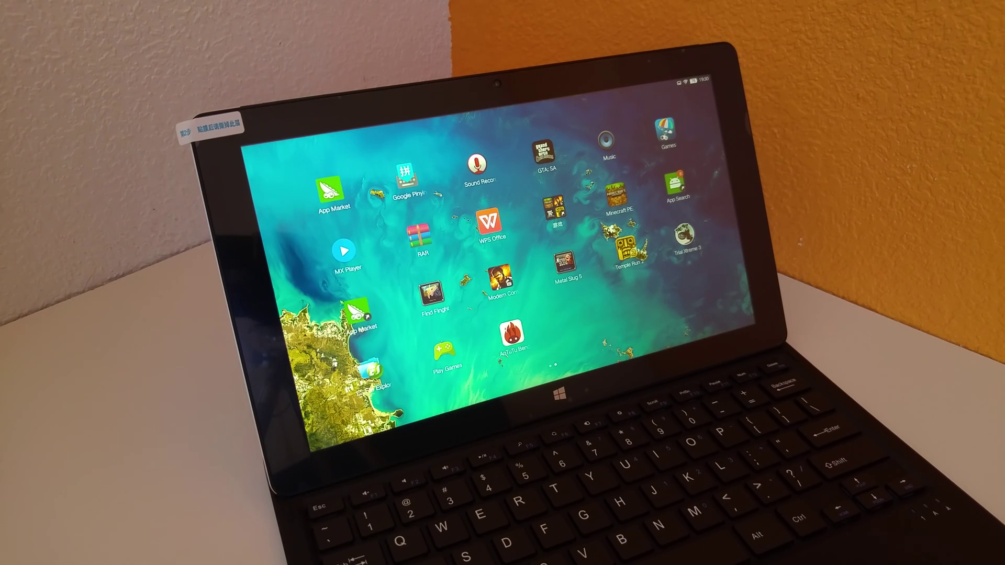
# Step: Swipe through the home screen pages and return to the main page
pyautogui.moveTo(338, 448); pyautogui.dragTo(338, 412)
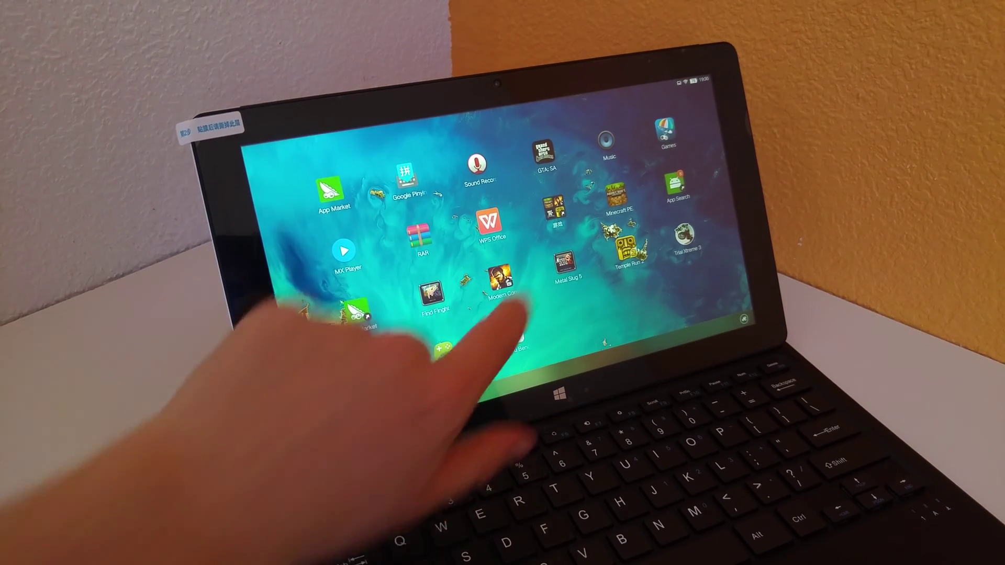
pyautogui.moveTo(361, 236); pyautogui.dragTo(503, 260)
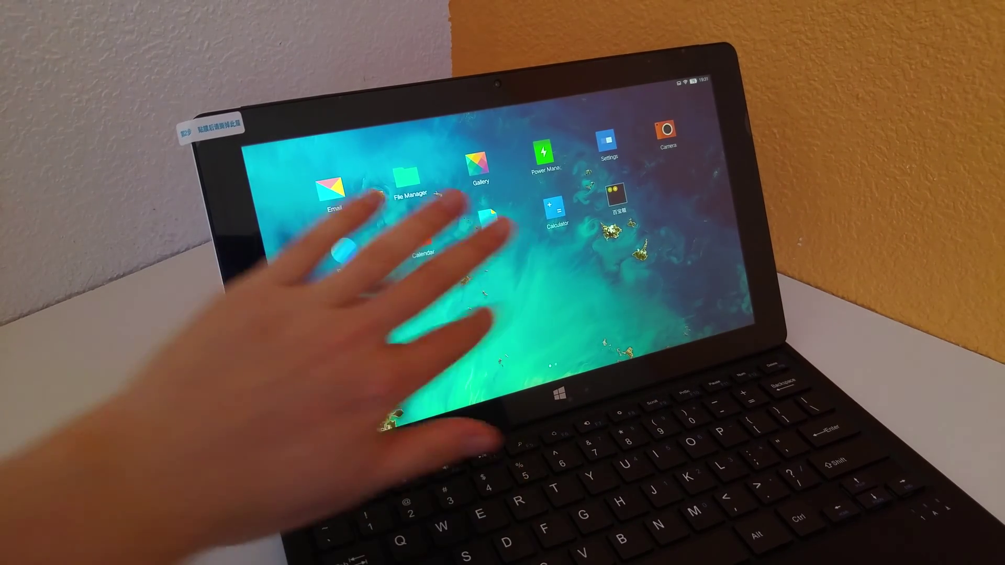
pyautogui.moveTo(503, 252); pyautogui.dragTo(346, 251)
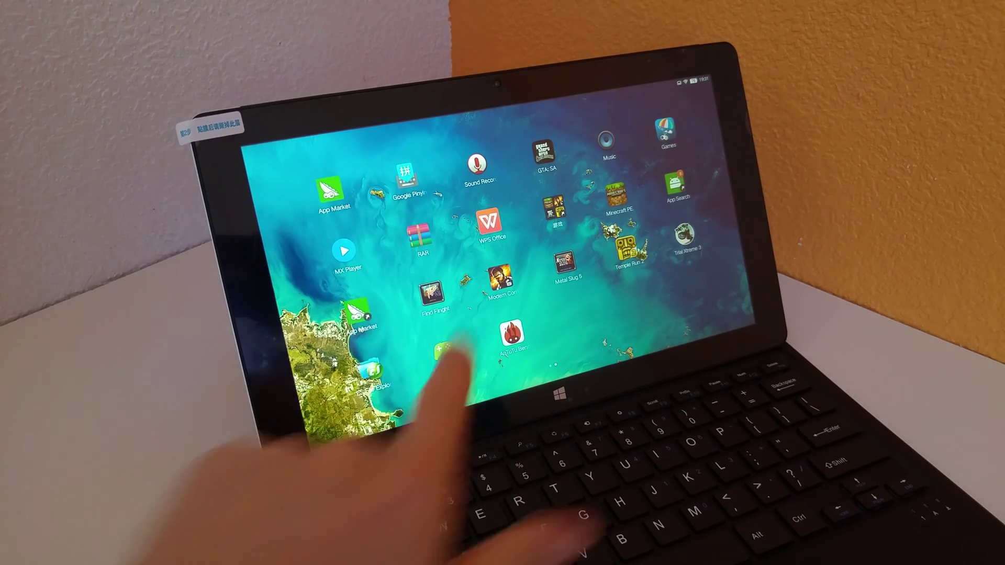
pyautogui.moveTo(425, 283); pyautogui.dragTo(605, 346)
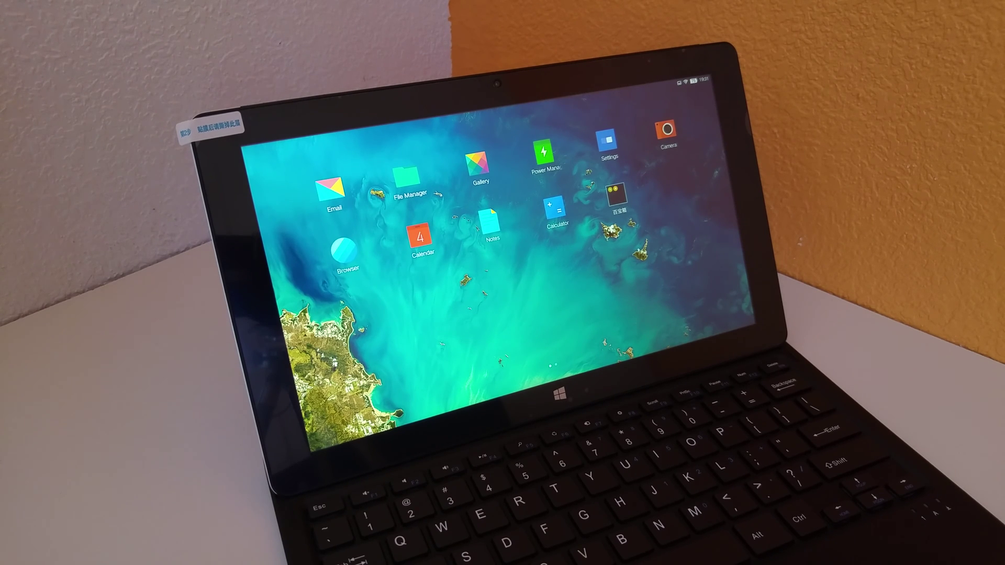
pyautogui.moveTo(460, 303); pyautogui.dragTo(291, 370)
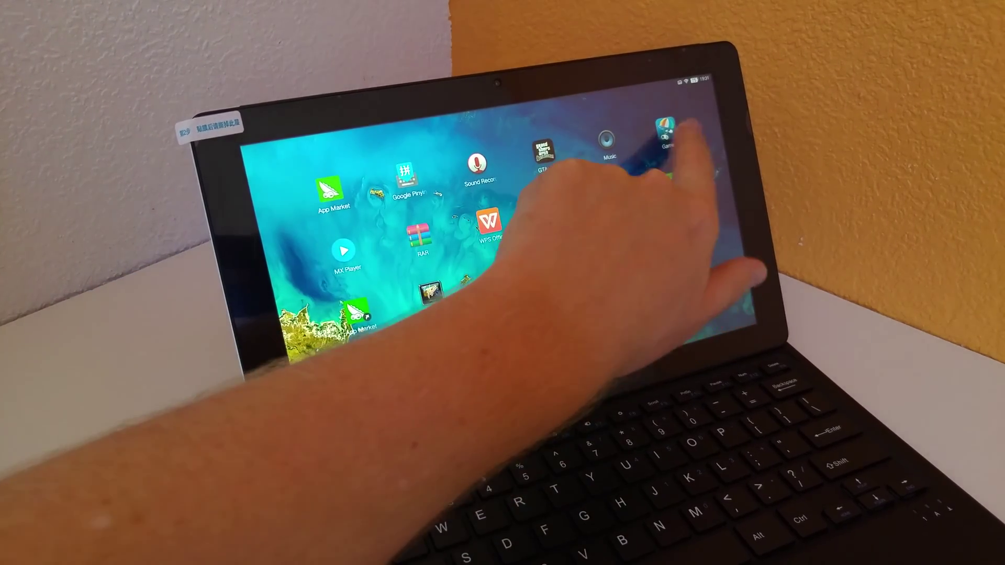
# Step: Launch the Games store and dismiss its portrait-mode and update notices
pyautogui.click(663, 130)
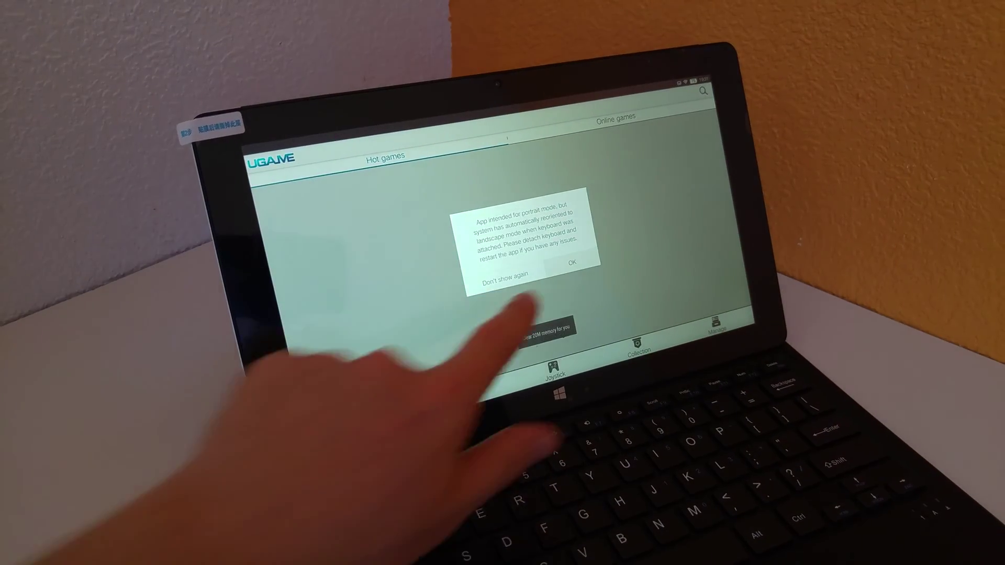
pyautogui.click(581, 262)
pyautogui.click(581, 302)
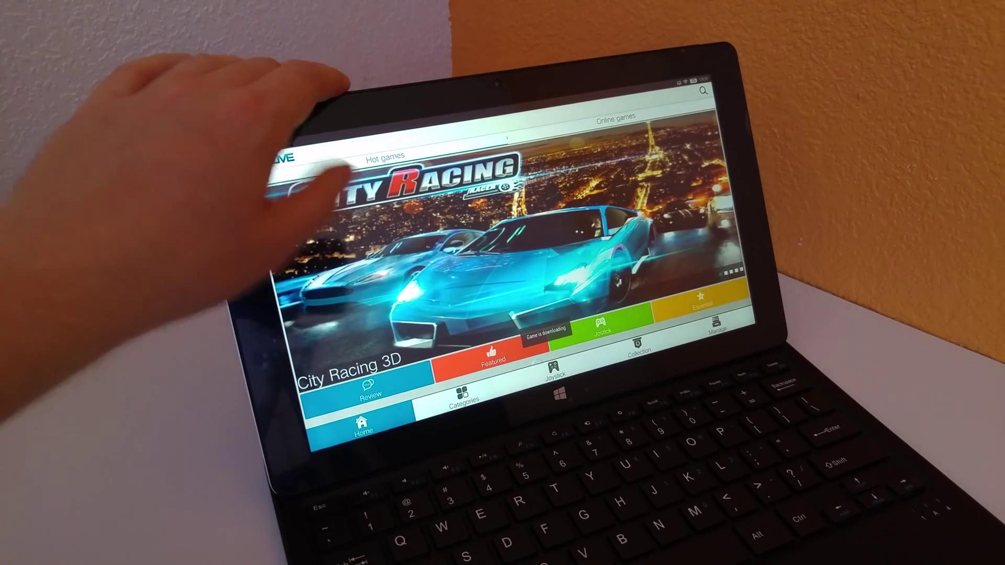
# Step: Open City Racing 3D details from the featured banner, then go to Categories
pyautogui.click(337, 181)
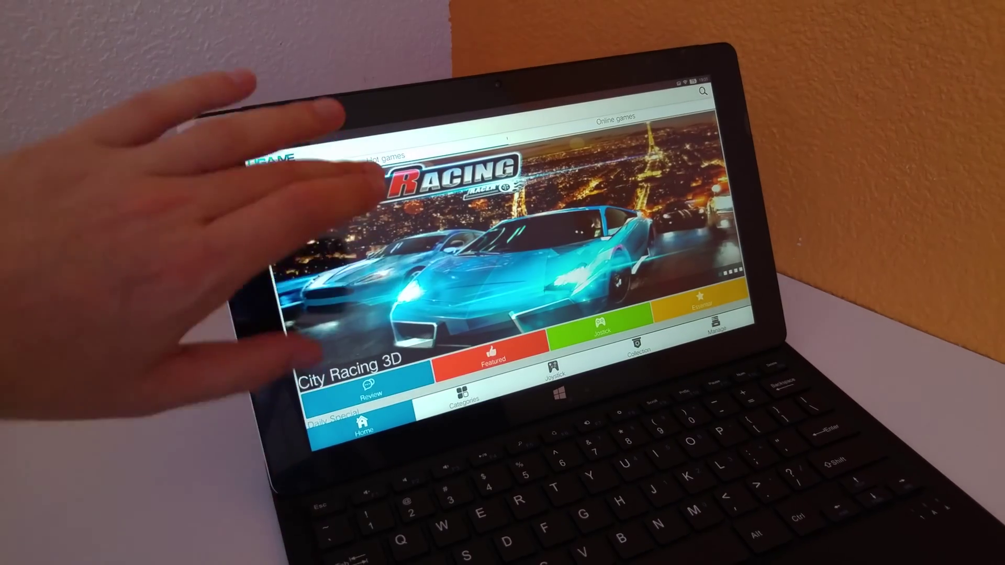
pyautogui.click(334, 236)
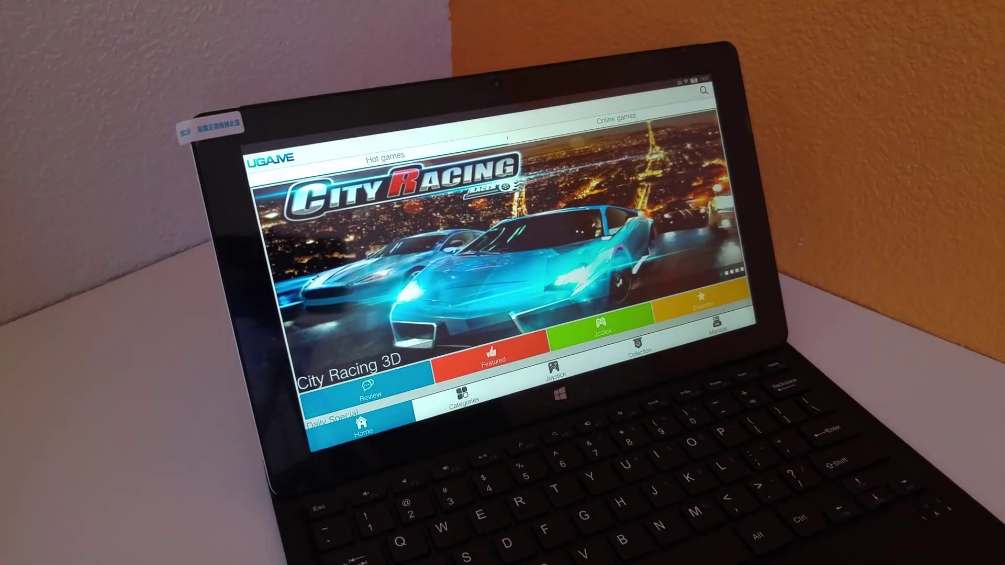
pyautogui.click(464, 397)
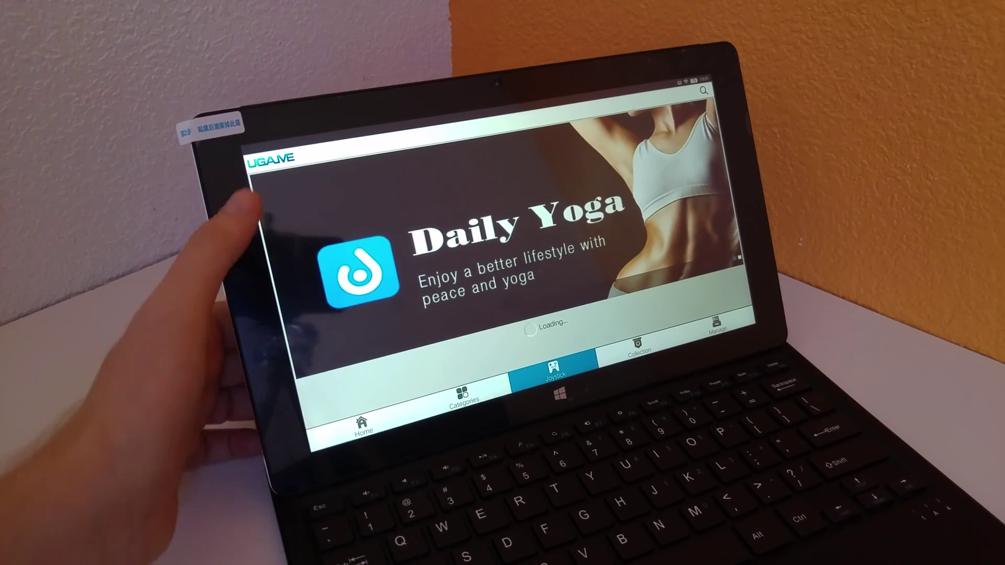
pyautogui.click(463, 397)
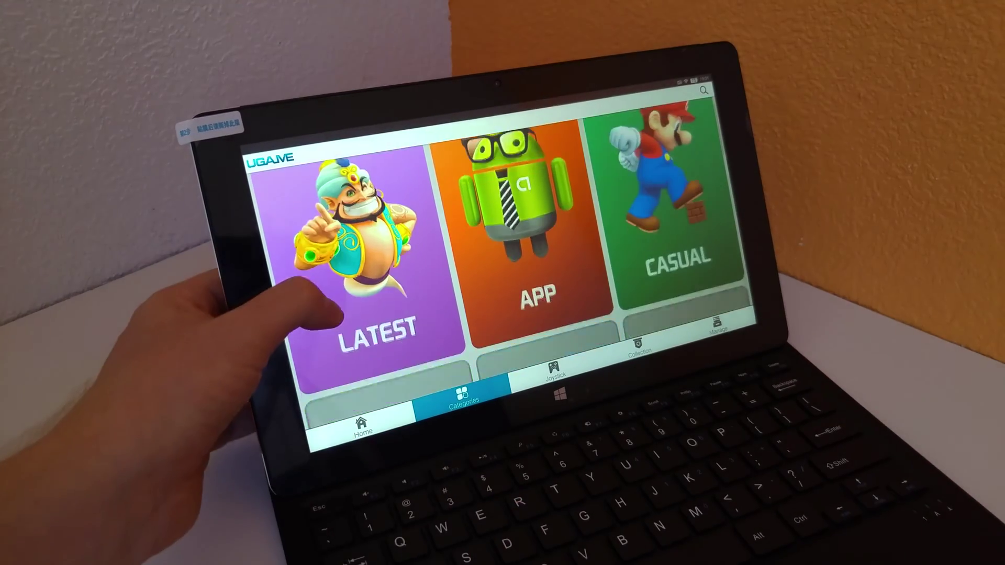
pyautogui.moveTo(338, 311); pyautogui.dragTo(271, 223)
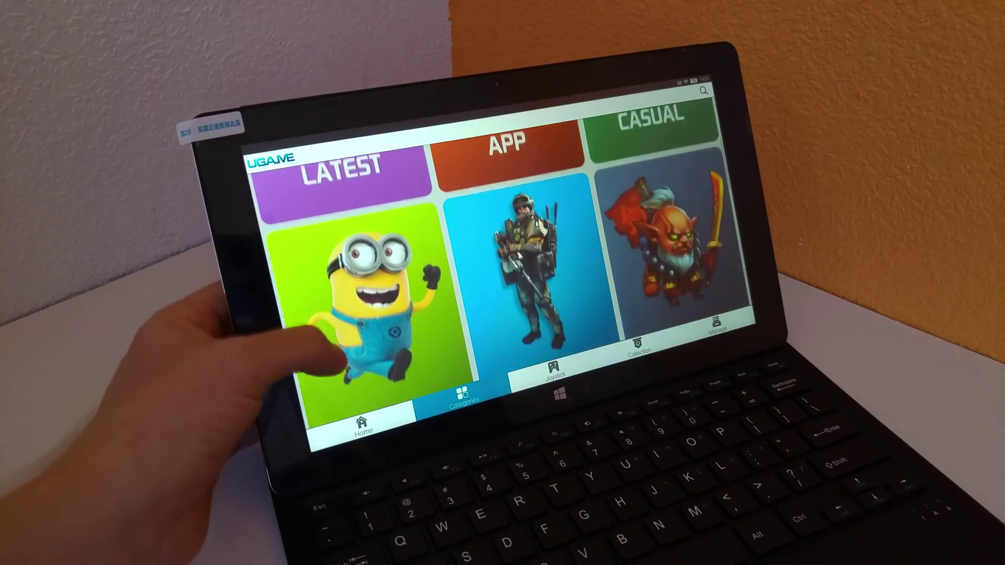
pyautogui.moveTo(341, 338); pyautogui.dragTo(310, 230)
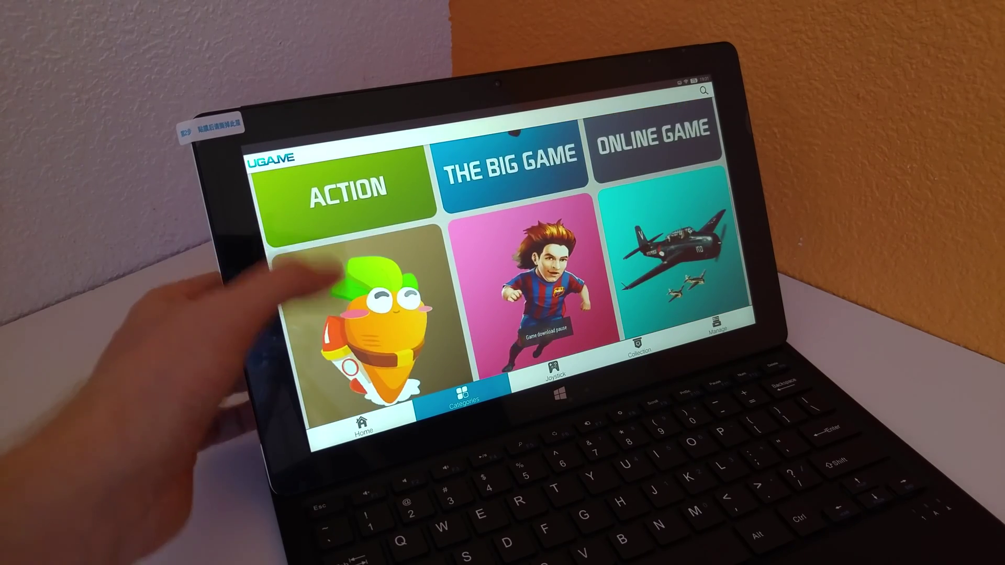
pyautogui.moveTo(338, 278); pyautogui.dragTo(314, 216)
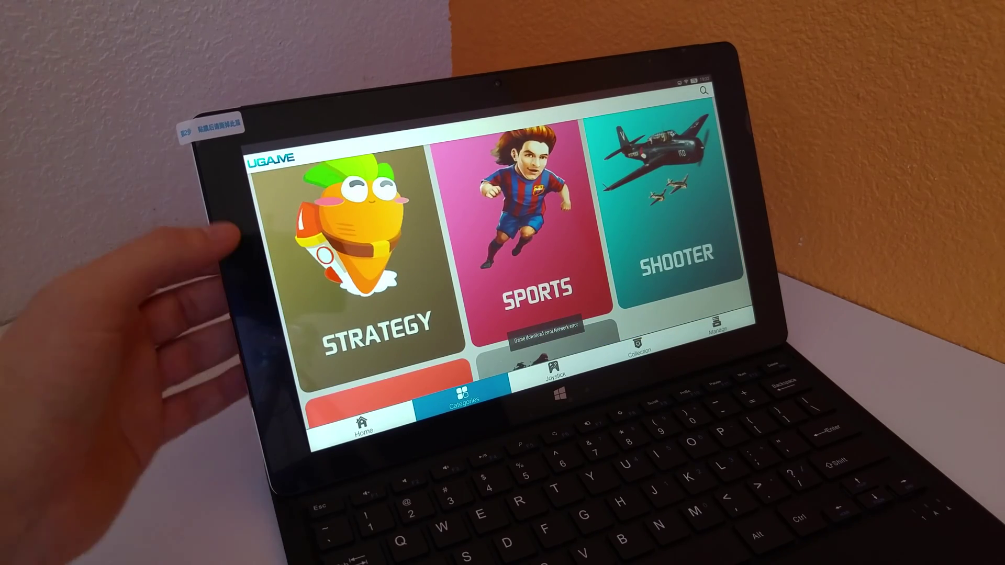
pyautogui.moveTo(260, 315); pyautogui.dragTo(314, 218)
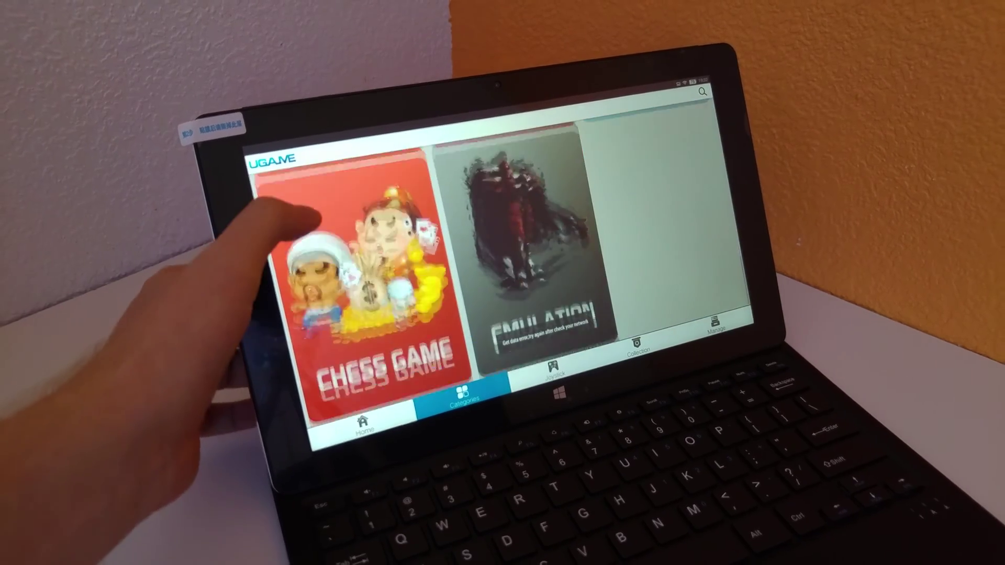
# Step: Open the EMULATION category card
pyautogui.click(545, 236)
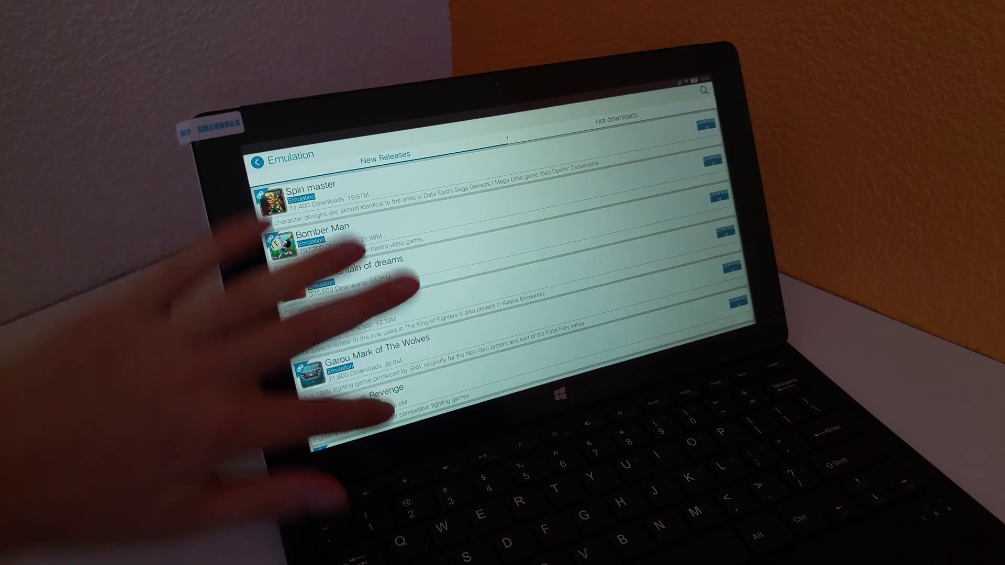
pyautogui.moveTo(345, 338); pyautogui.dragTo(330, 158)
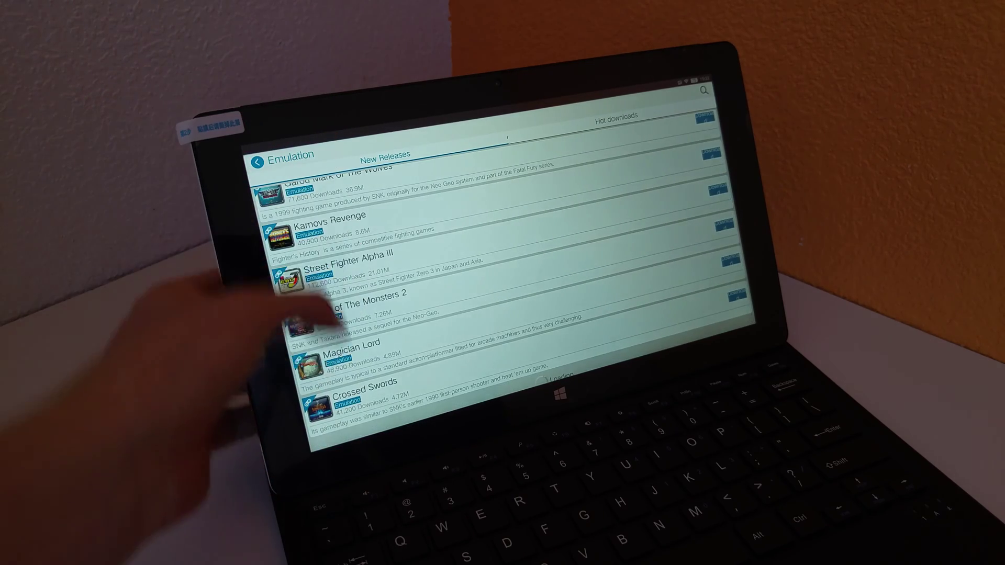
pyautogui.moveTo(311, 310)
pyautogui.mouseDown()
pyautogui.moveTo(291, 214)
pyautogui.moveTo(357, 377)
pyautogui.mouseUp()
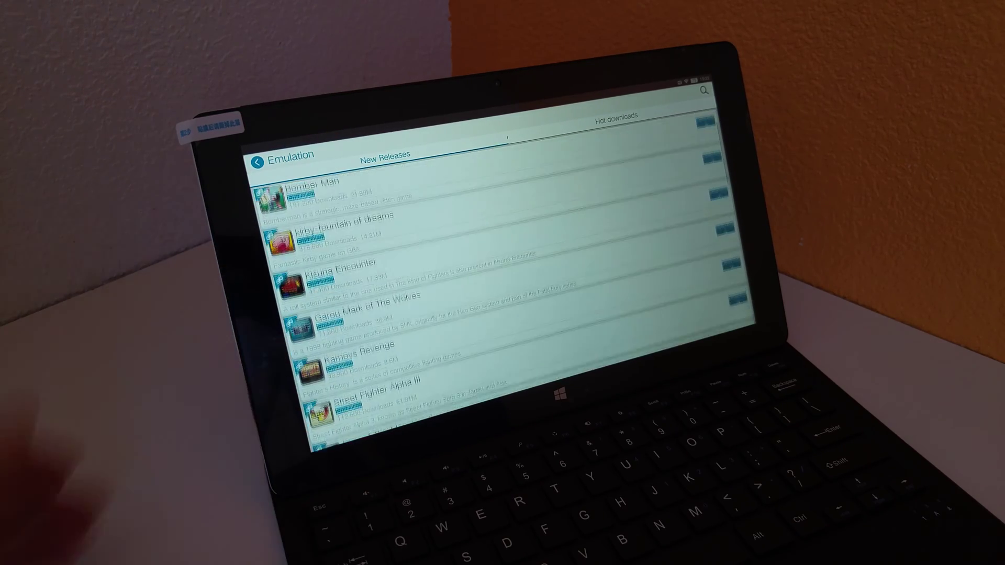
pyautogui.moveTo(290, 224); pyautogui.dragTo(314, 357)
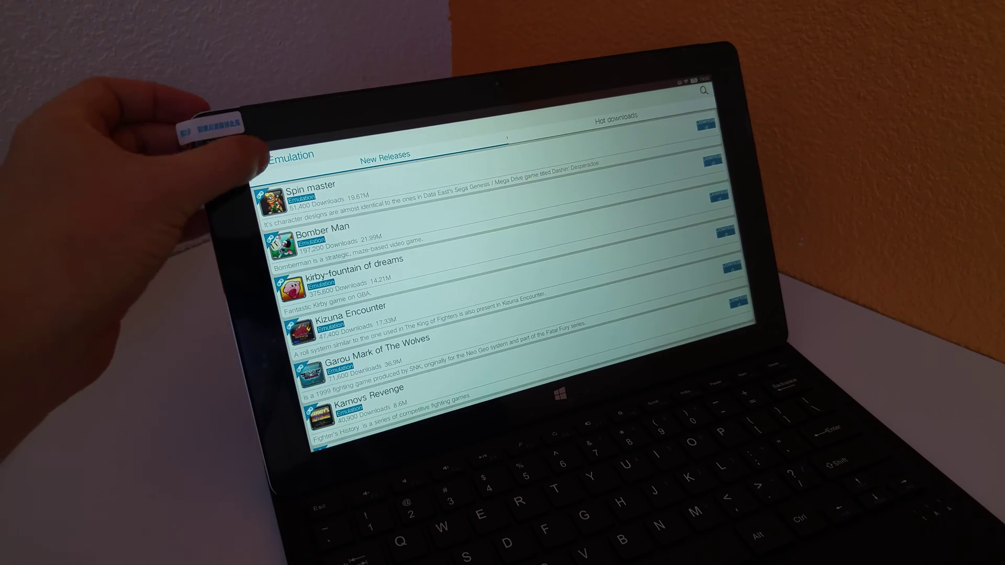
# Step: Return to the categories grid and try the Joystick games section
pyautogui.click(256, 162)
pyautogui.moveTo(362, 197); pyautogui.dragTo(330, 354)
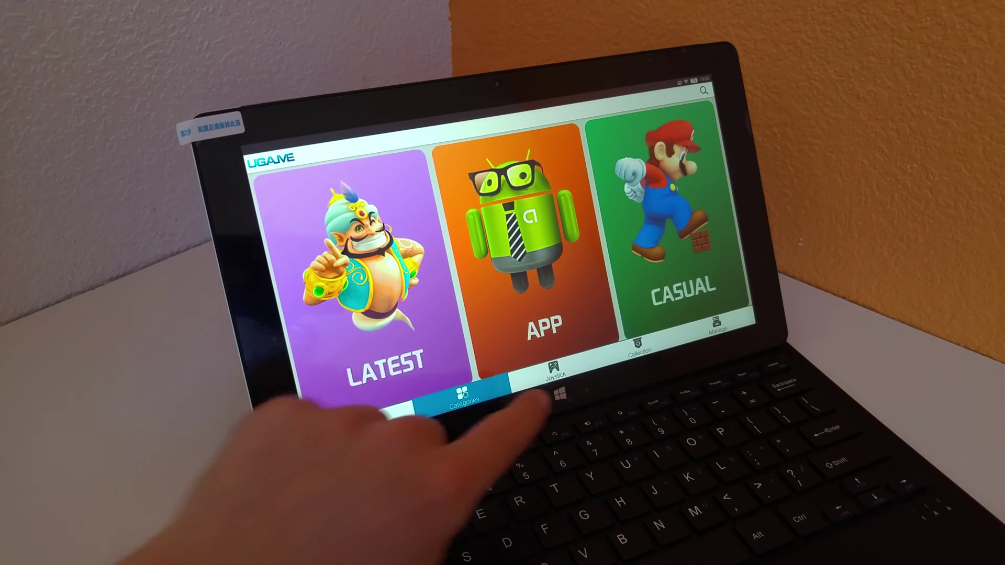
pyautogui.click(553, 373)
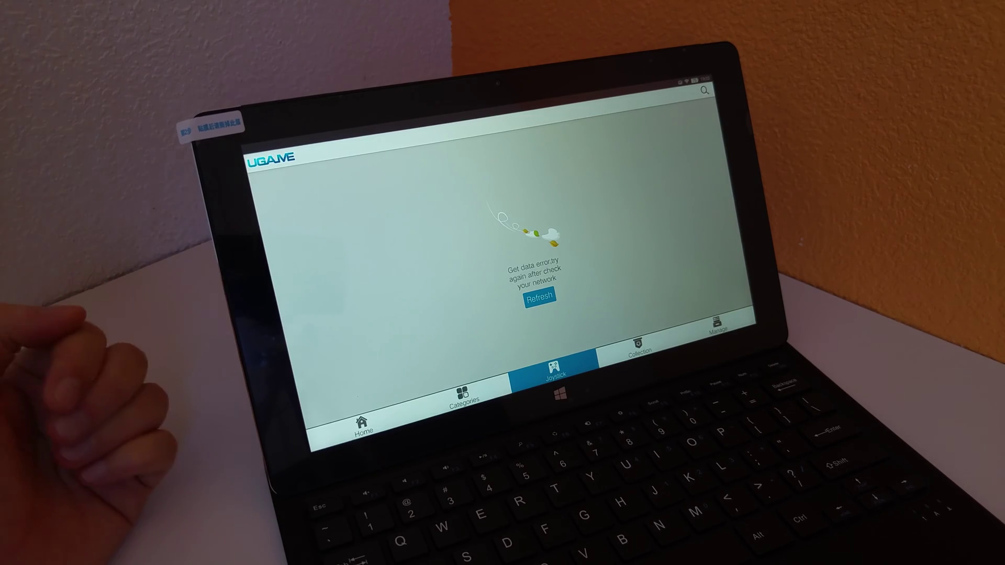
# Step: Exit UGame to the home screen, run a memory cleanup, and launch the browser
pyautogui.click(362, 426)
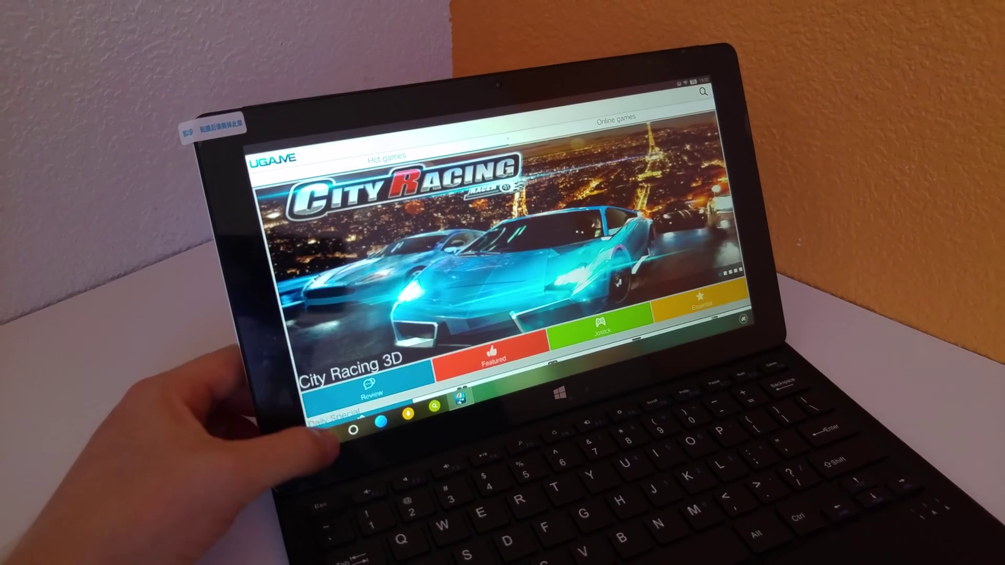
pyautogui.click(325, 438)
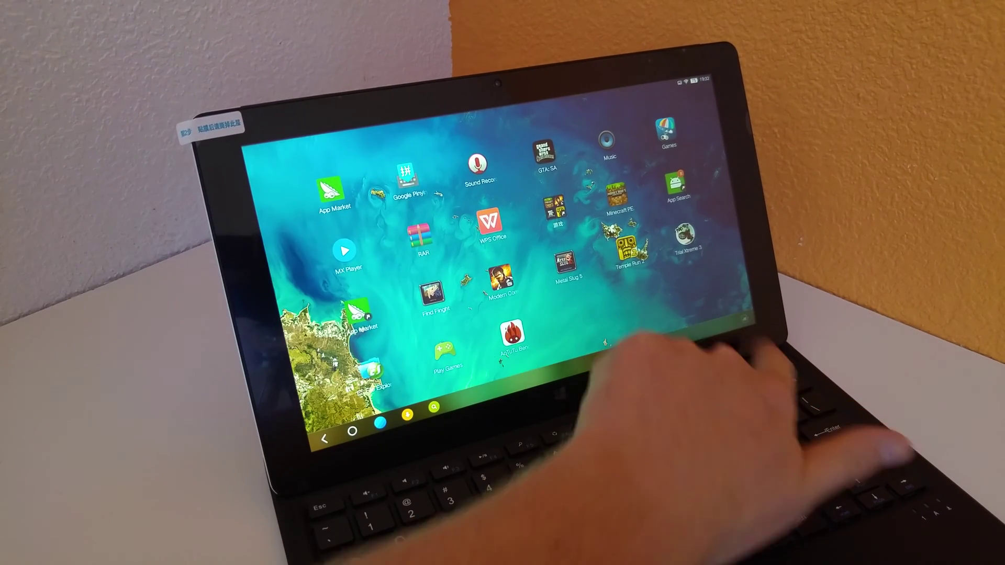
pyautogui.click(743, 319)
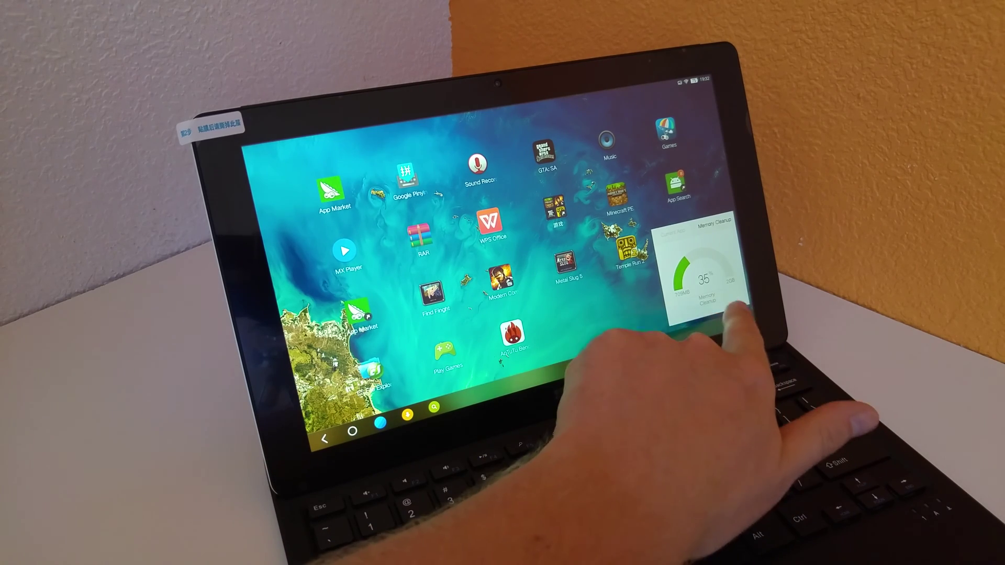
pyautogui.click(707, 271)
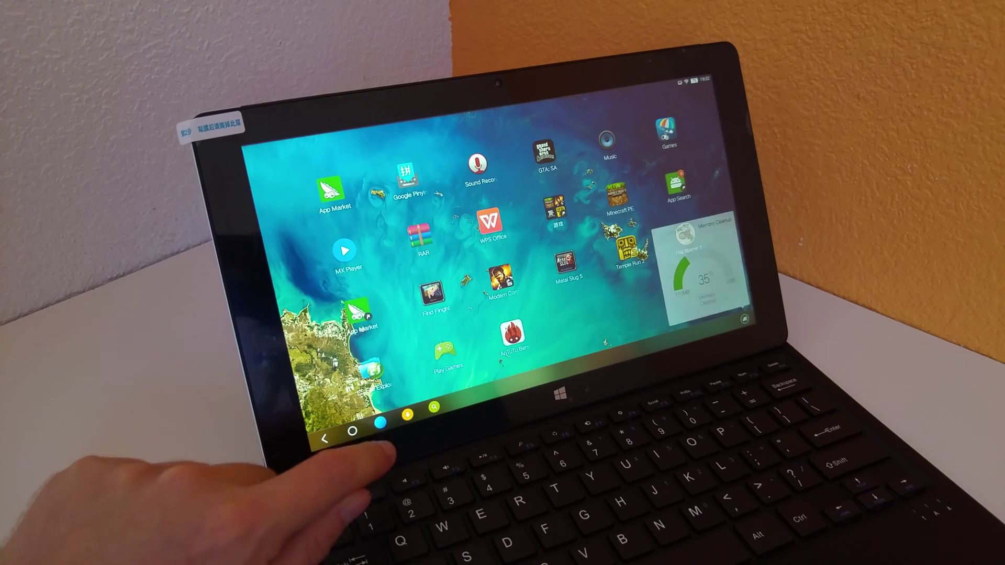
pyautogui.click(380, 423)
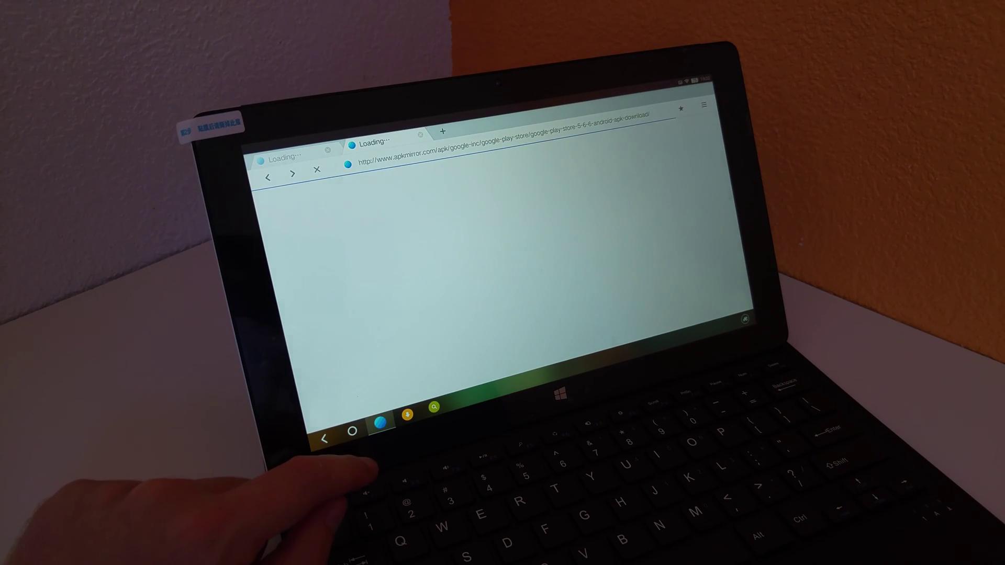
pyautogui.scroll(-5, 354, 275)
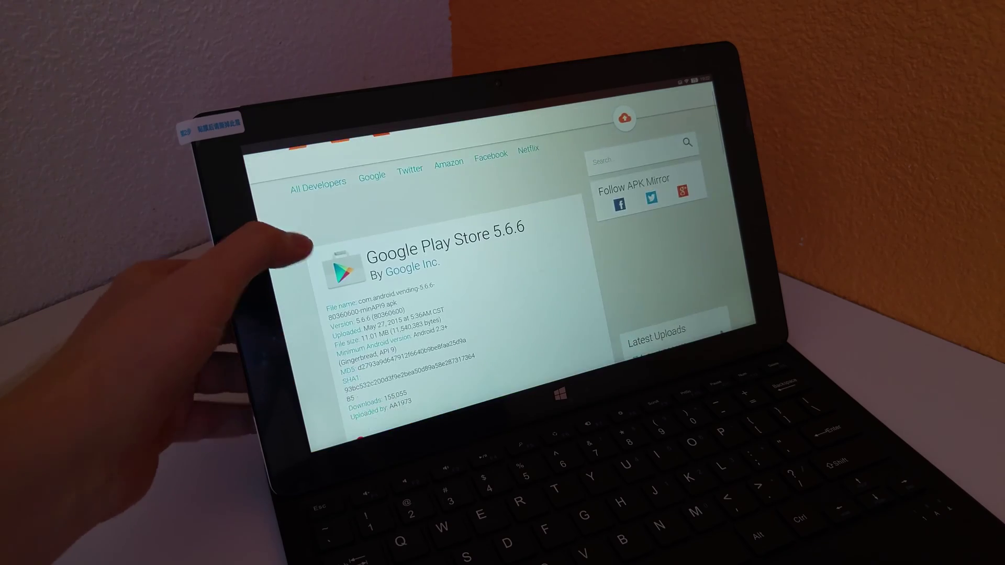
pyautogui.scroll(-3, 432, 299)
pyautogui.scroll(8, 432, 299)
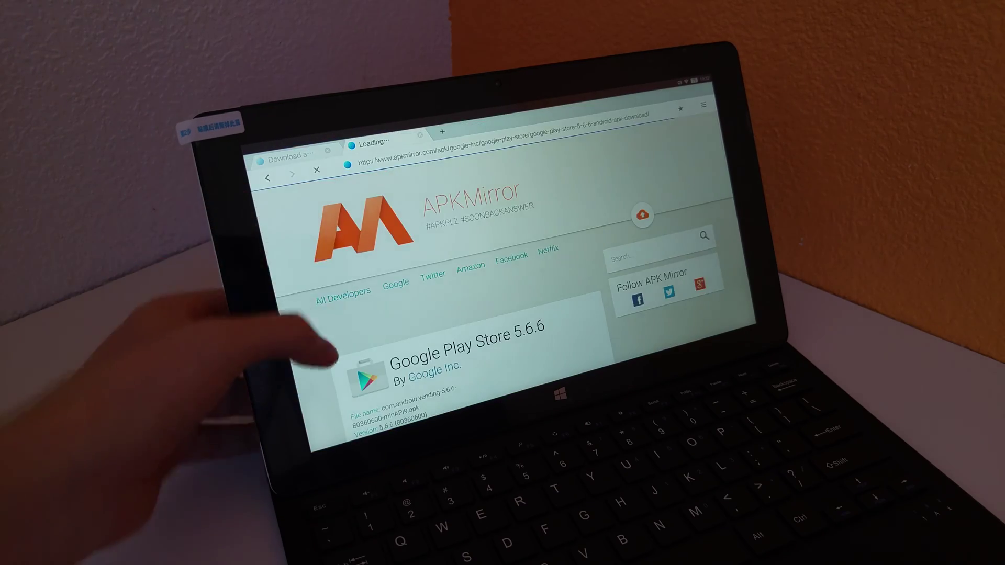
pyautogui.scroll(-5, 441, 299)
pyautogui.scroll(-3, 440, 299)
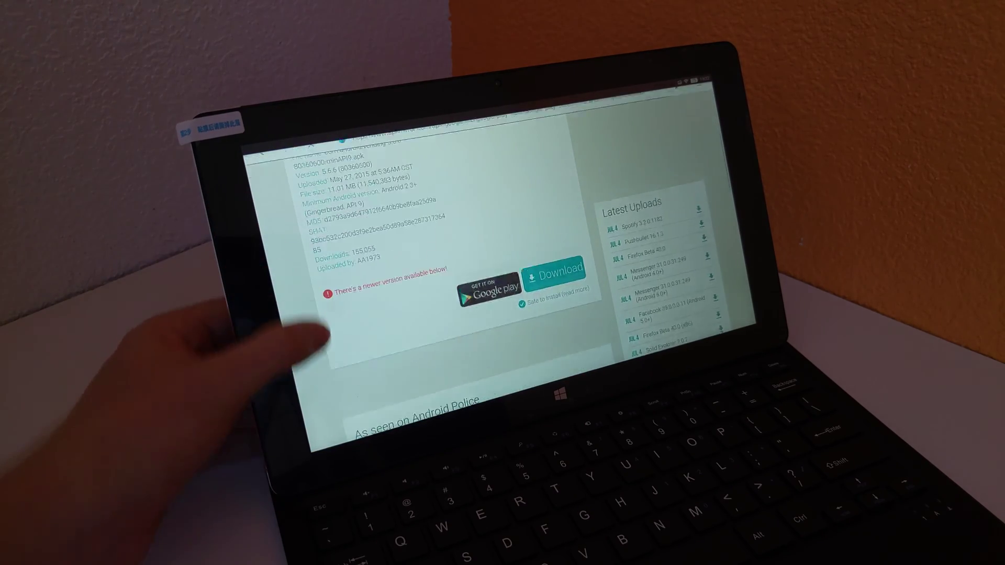
pyautogui.scroll(3, 440, 275)
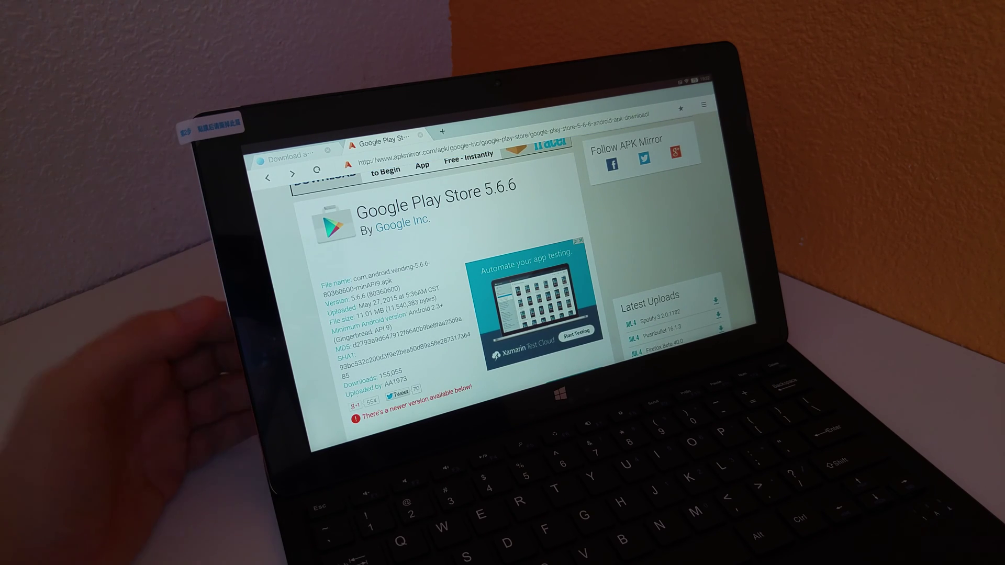
pyautogui.scroll(3, 440, 274)
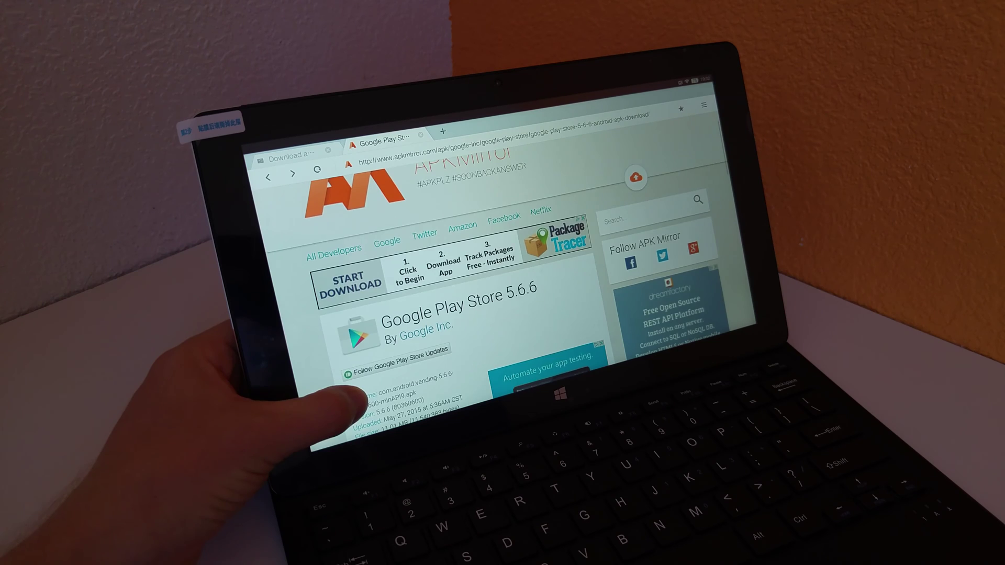
pyautogui.scroll(2, 440, 315)
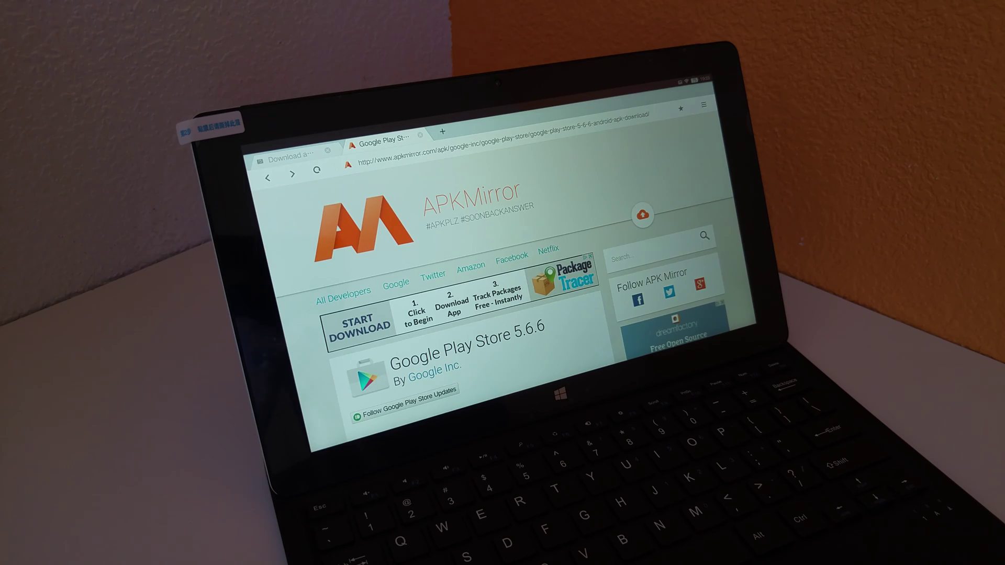
pyautogui.scroll(-10, 488, 275)
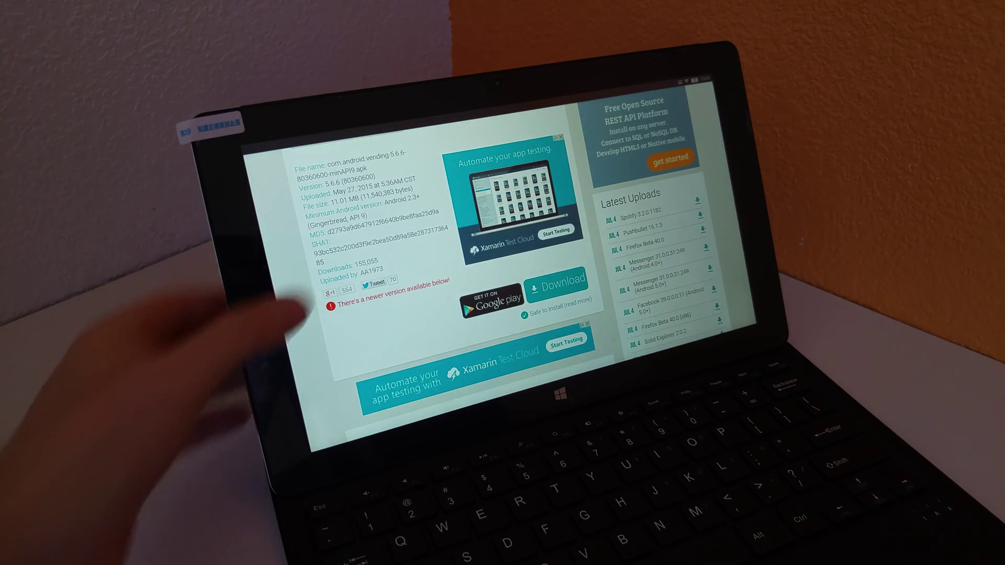
pyautogui.scroll(10, 488, 276)
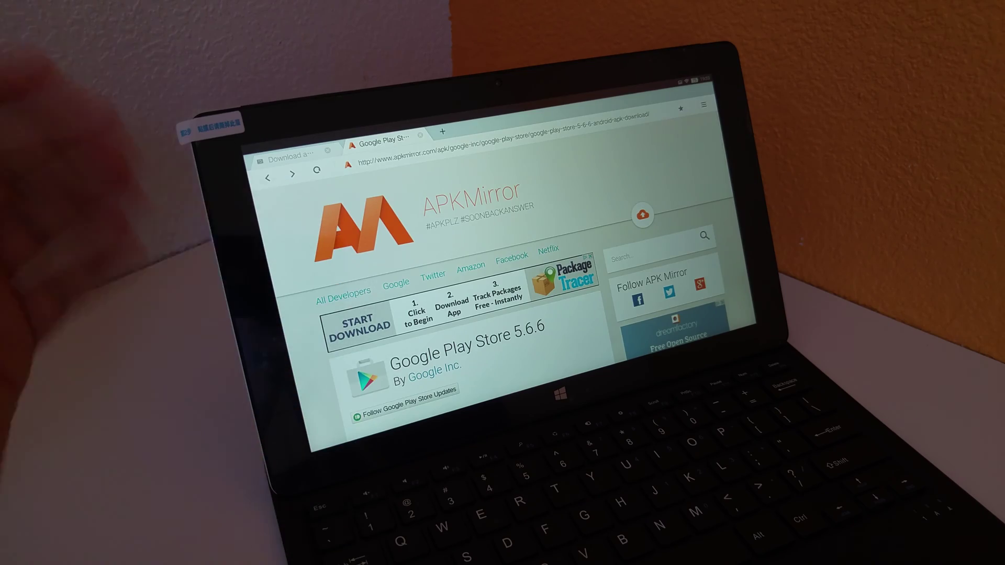
# Step: Switch to the second browser tab with the app-install search
pyautogui.click(286, 156)
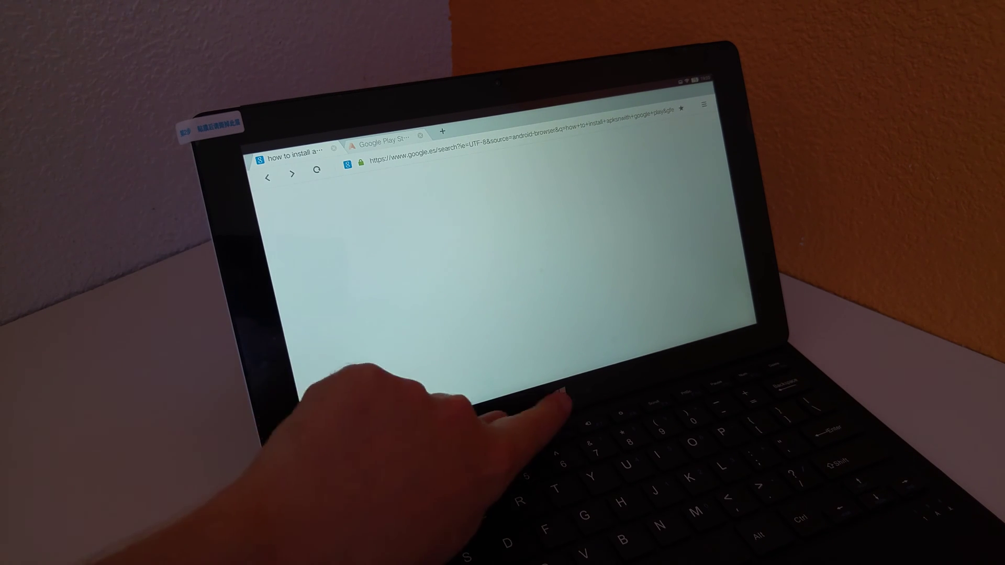
# Step: Return home from the browser and start Final Fight from the games page
pyautogui.click(560, 396)
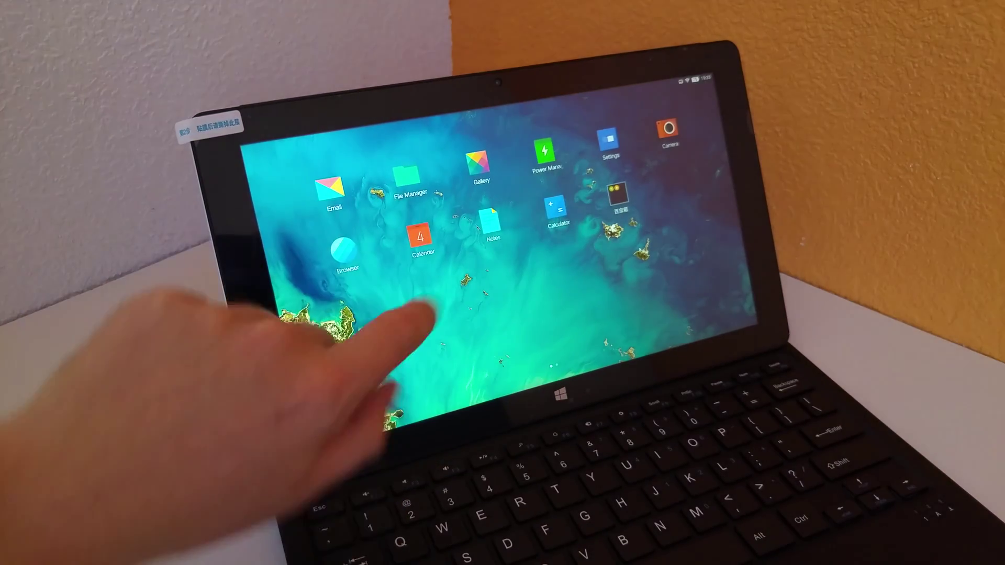
pyautogui.moveTo(404, 314); pyautogui.dragTo(494, 304)
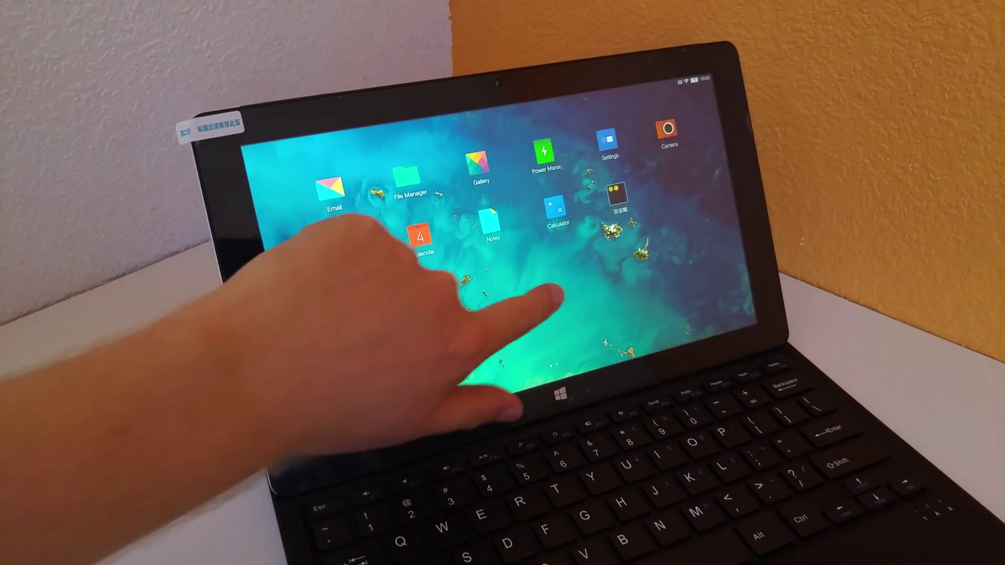
pyautogui.moveTo(354, 357); pyautogui.dragTo(292, 337)
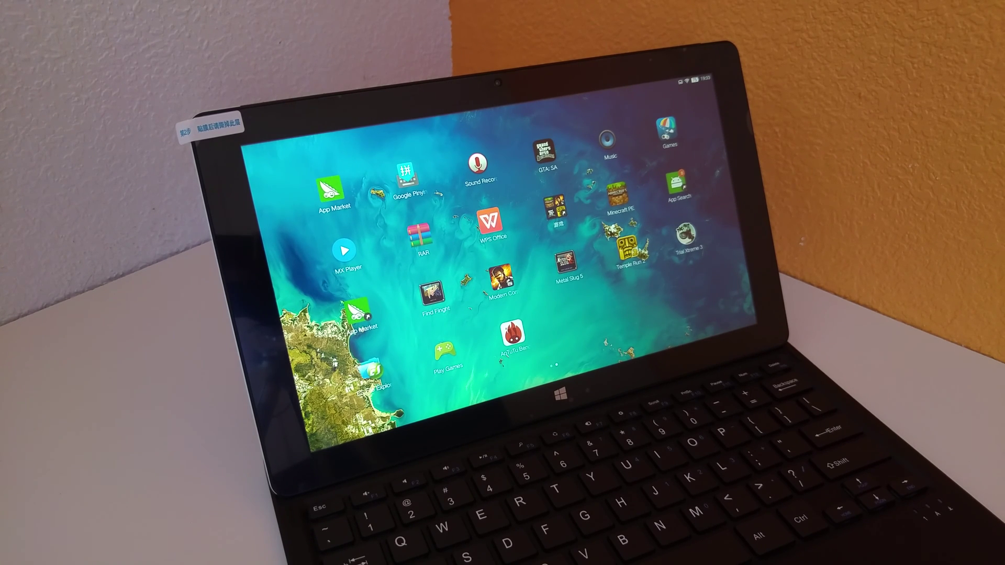
pyautogui.click(431, 293)
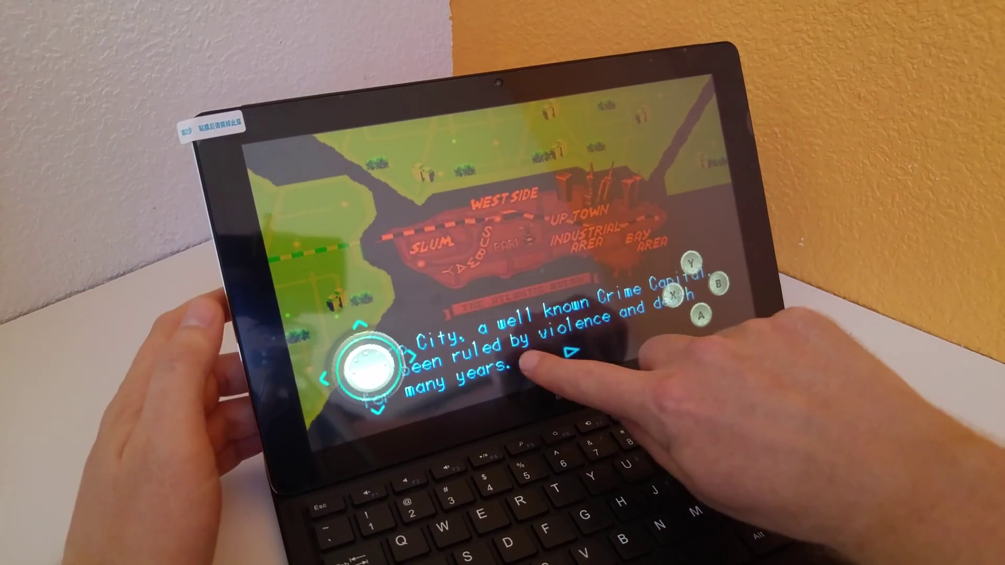
# Step: Skip the intro, start a one-player game as Guy, and raise the volume
pyautogui.click(526, 362)
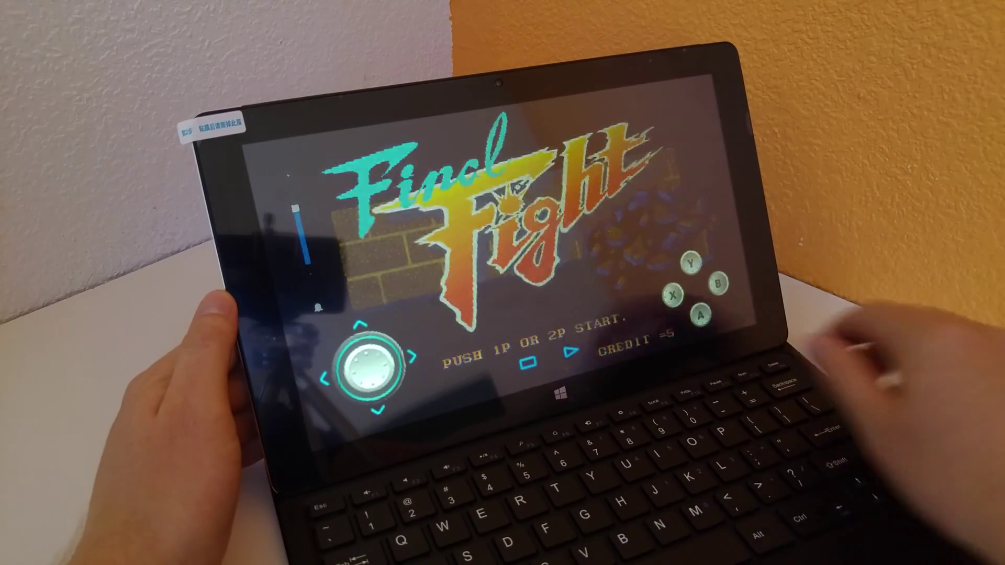
pyautogui.press('Return')
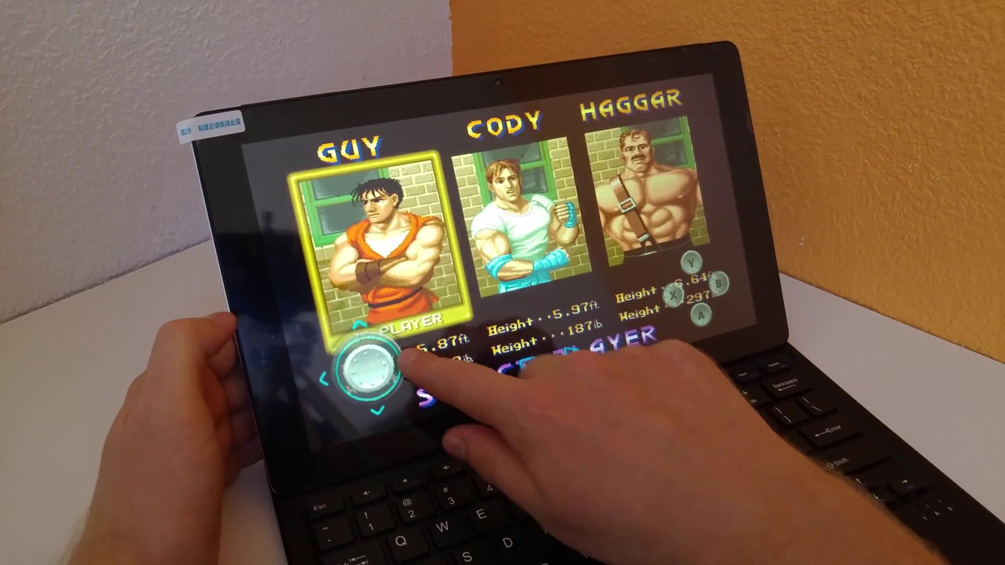
pyautogui.click(402, 360)
pyautogui.click(339, 363)
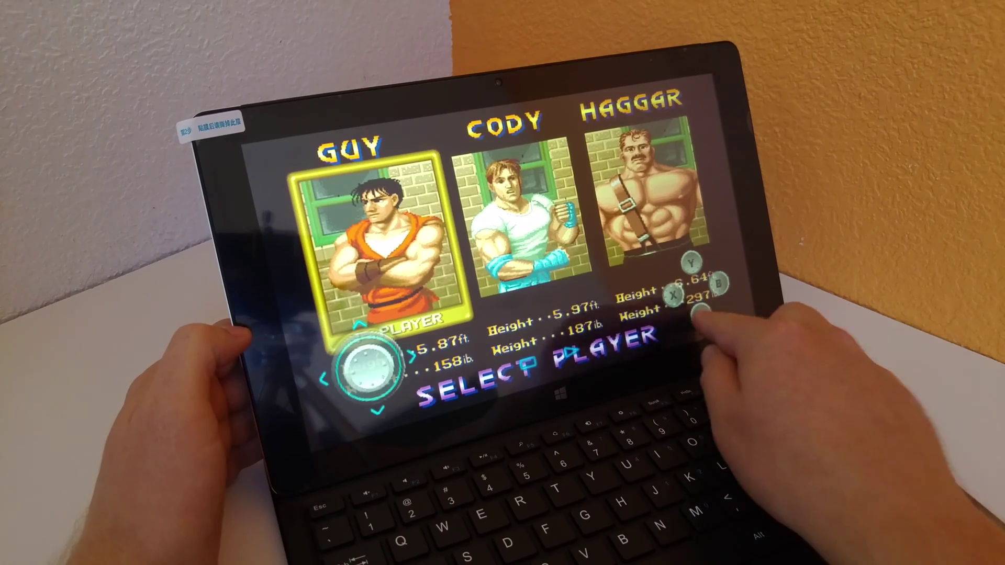
pyautogui.click(701, 314)
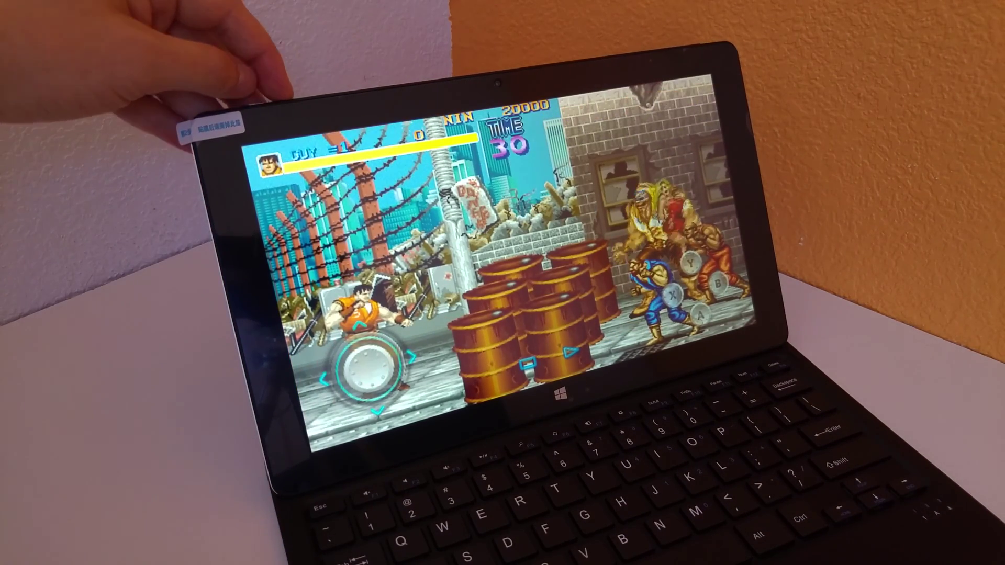
pyautogui.press('XF86AudioRaiseVolume')
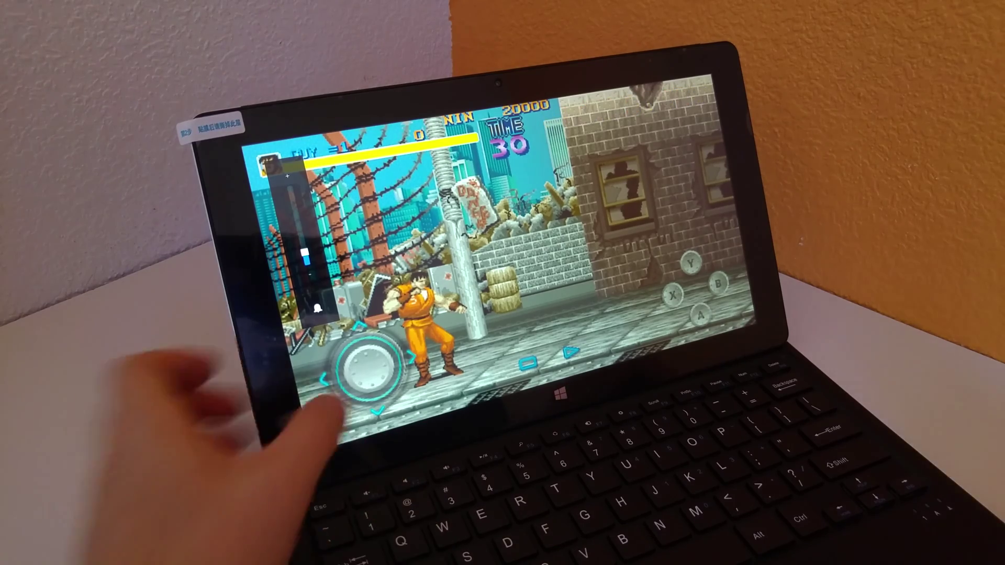
# Step: Walk right and grab and throw the first approaching enemy
pyautogui.moveTo(367, 365); pyautogui.dragTo(416, 357)
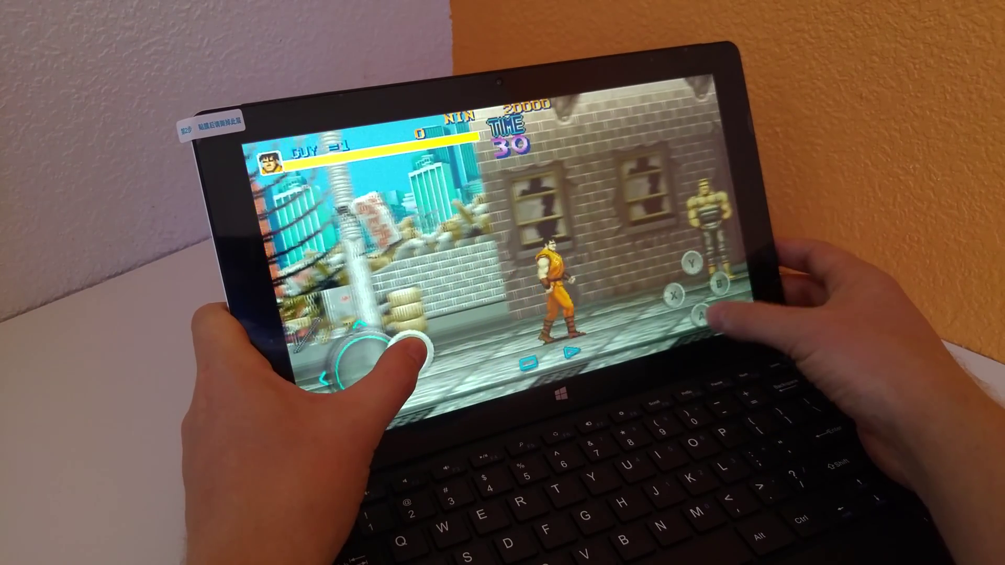
pyautogui.moveTo(360, 336)
pyautogui.mouseDown()
pyautogui.moveTo(376, 330)
pyautogui.moveTo(399, 353)
pyautogui.mouseUp()
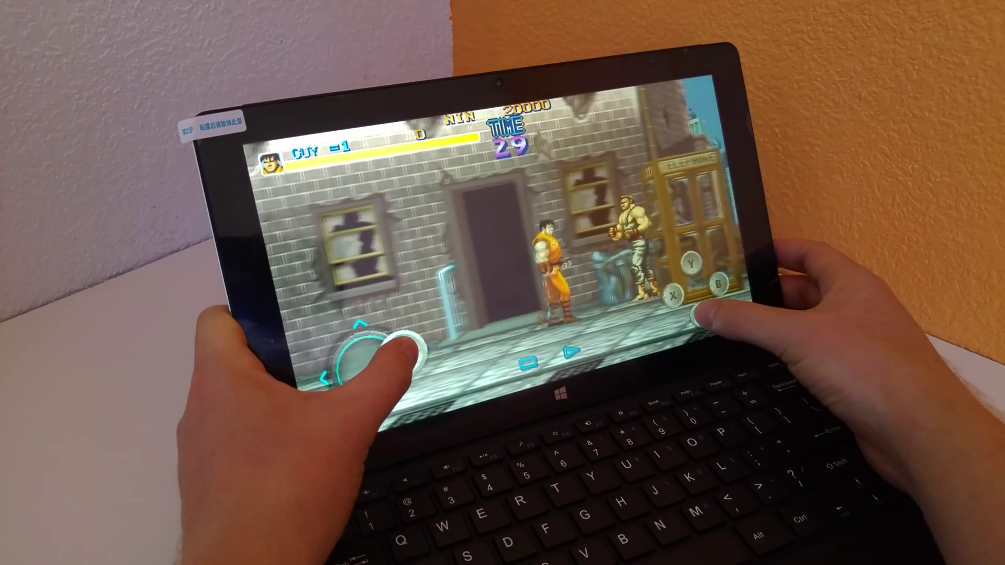
pyautogui.click(674, 295)
pyautogui.click(691, 263)
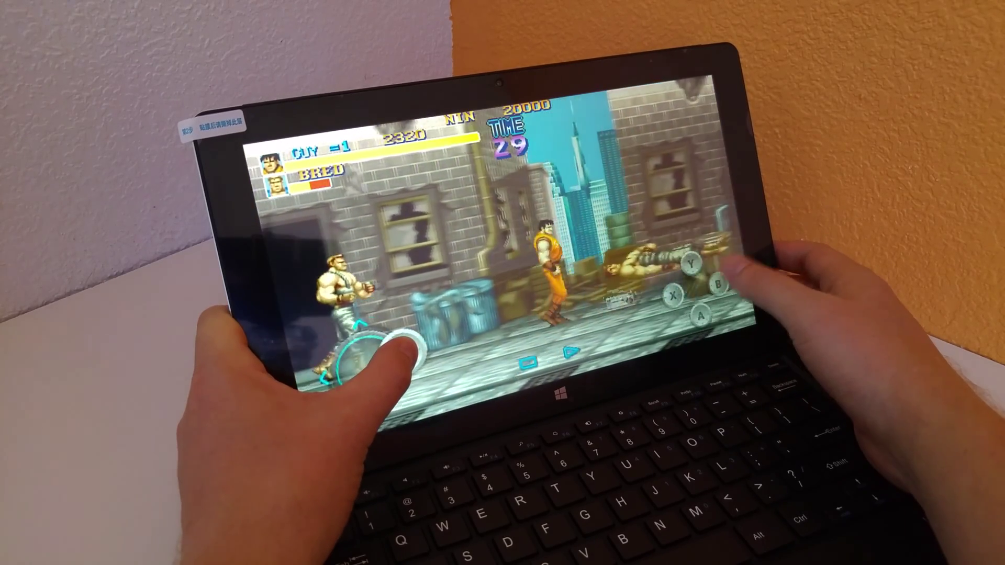
pyautogui.moveTo(401, 349); pyautogui.dragTo(424, 354)
pyautogui.click(699, 314)
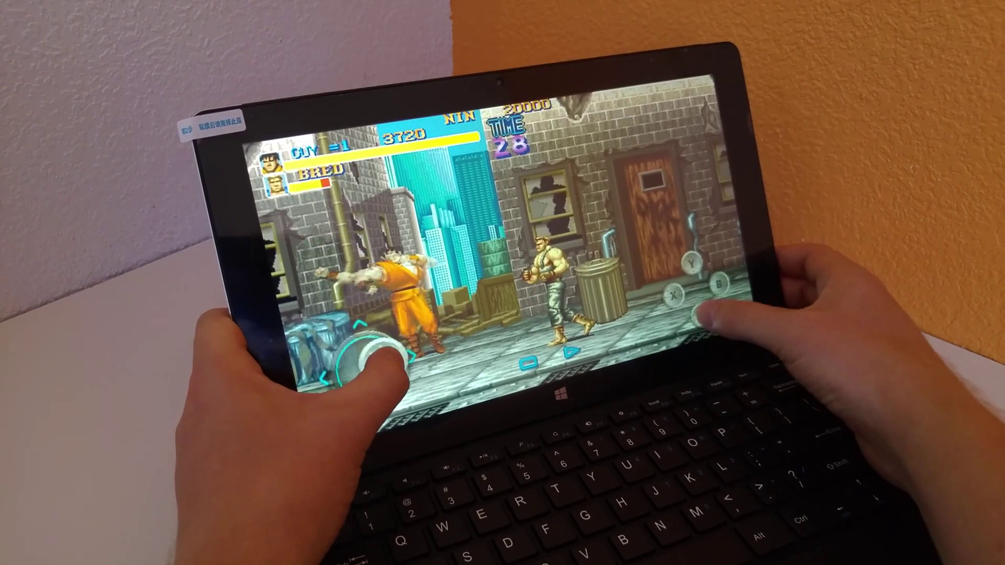
pyautogui.click(699, 316)
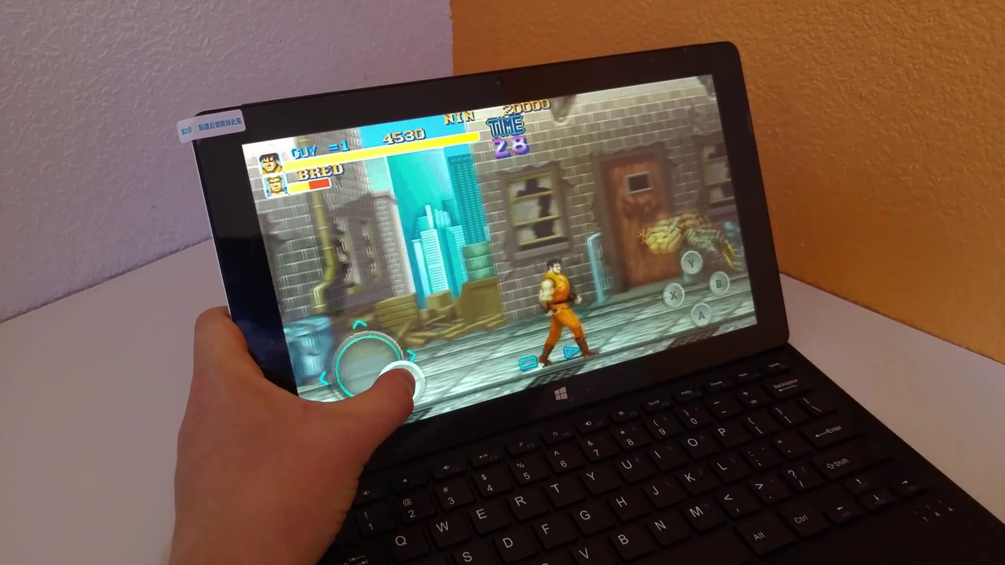
# Step: Continue right, break the barrel, and throw Bred to the ground
pyautogui.moveTo(397, 377); pyautogui.dragTo(377, 330)
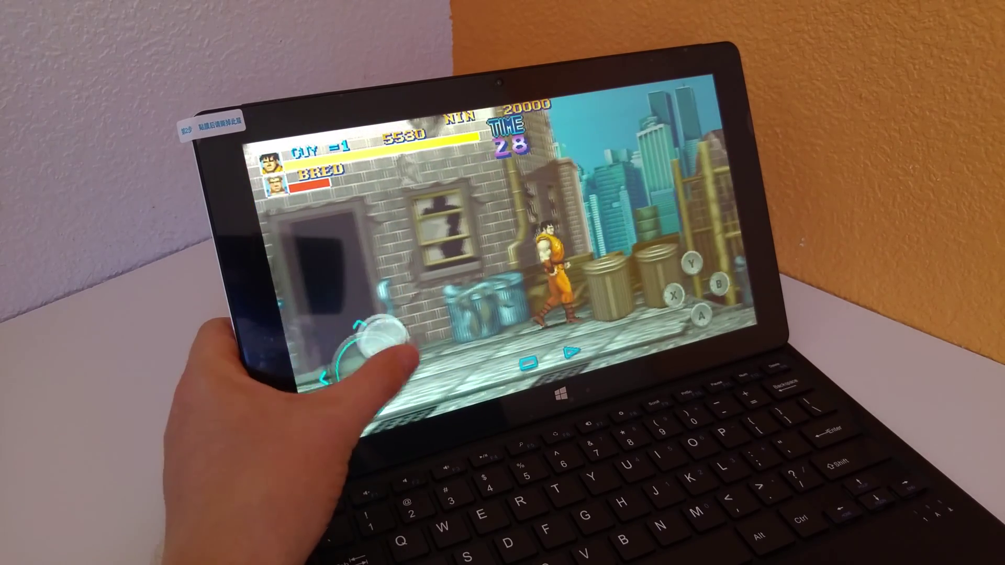
pyautogui.click(699, 314)
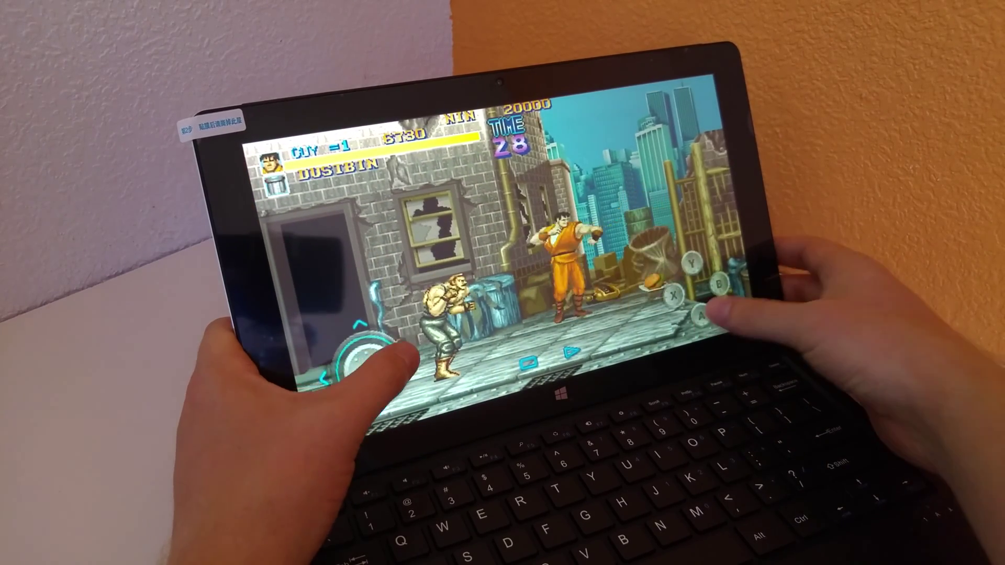
pyautogui.moveTo(385, 357); pyautogui.dragTo(359, 357)
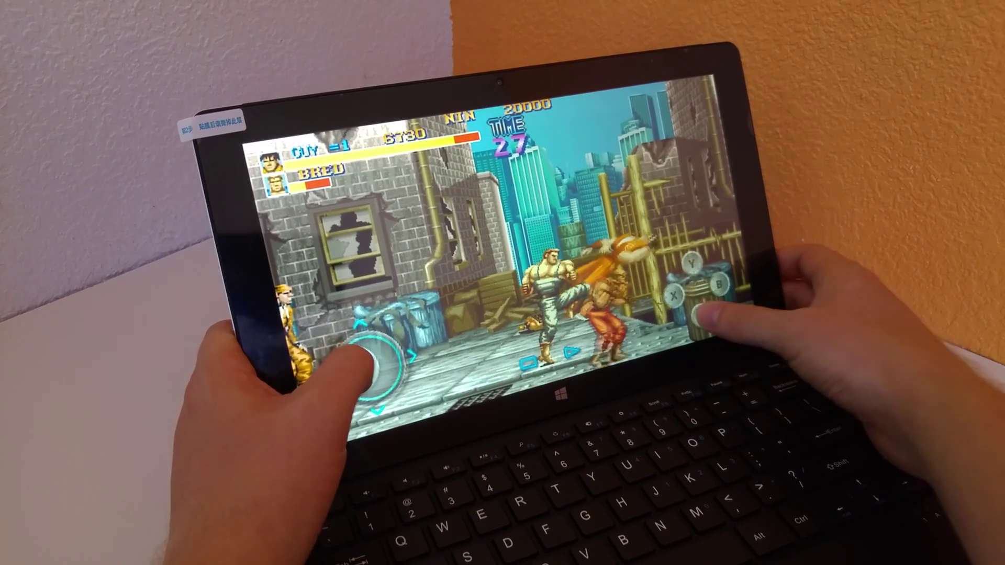
pyautogui.click(702, 314)
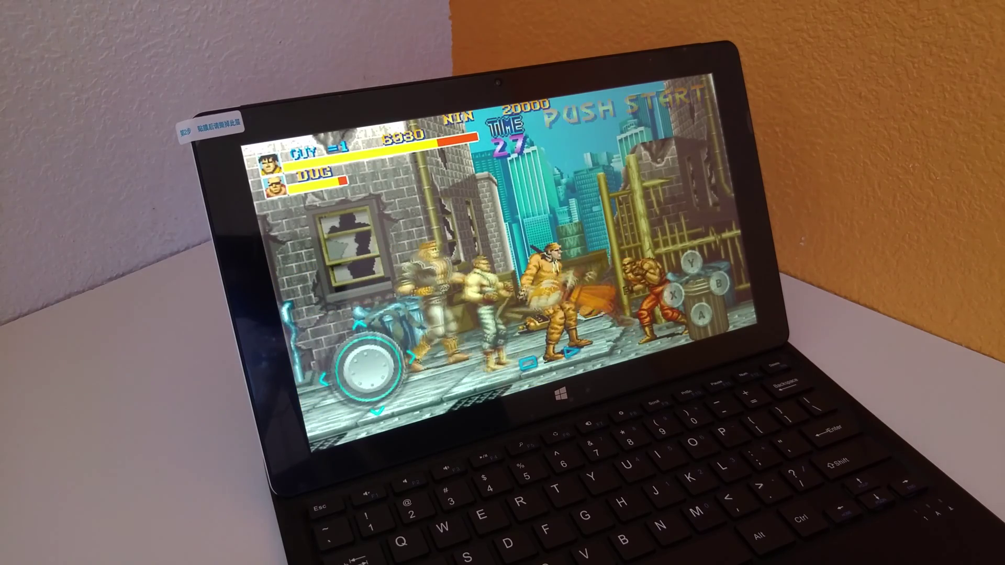
# Step: Close Final Fight without saving and swipe to another home screen page
pyautogui.press('Escape')
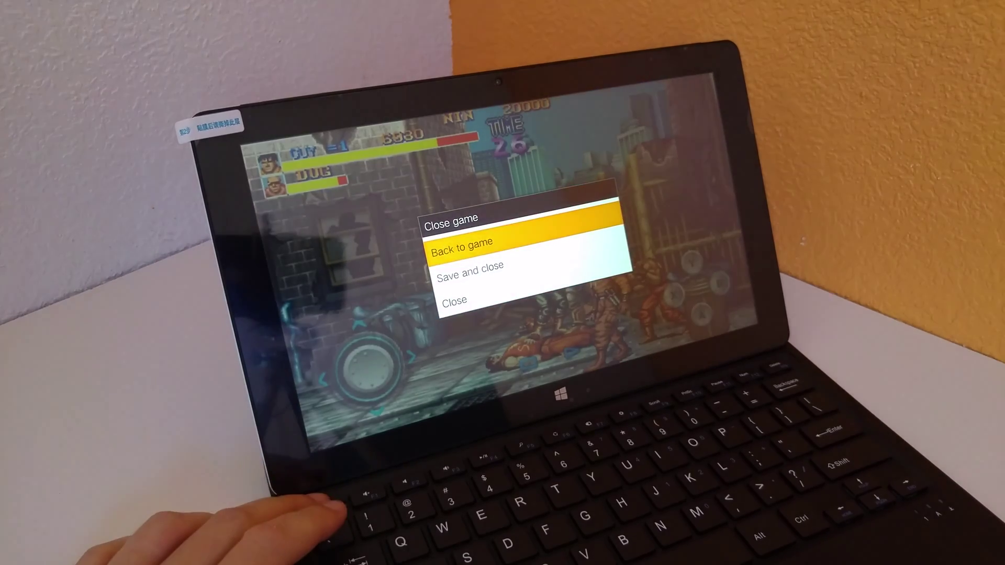
pyautogui.click(454, 301)
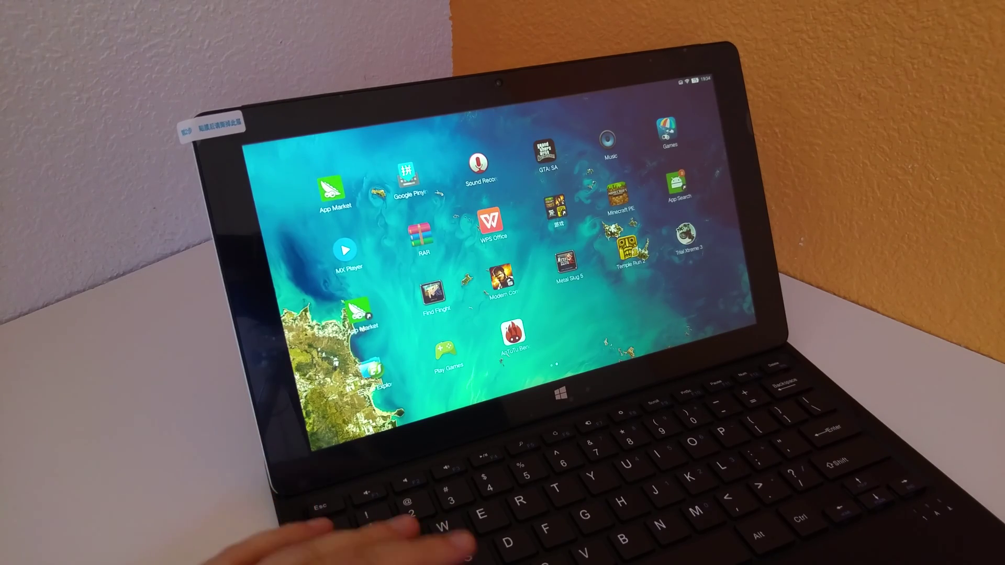
pyautogui.moveTo(338, 252)
pyautogui.mouseDown()
pyautogui.moveTo(511, 291)
pyautogui.moveTo(314, 314)
pyautogui.mouseUp()
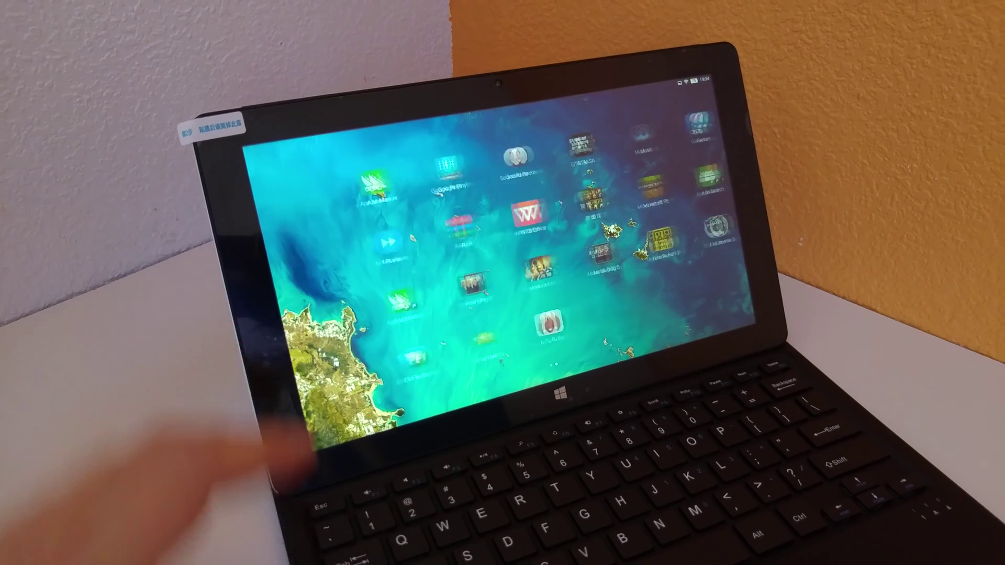